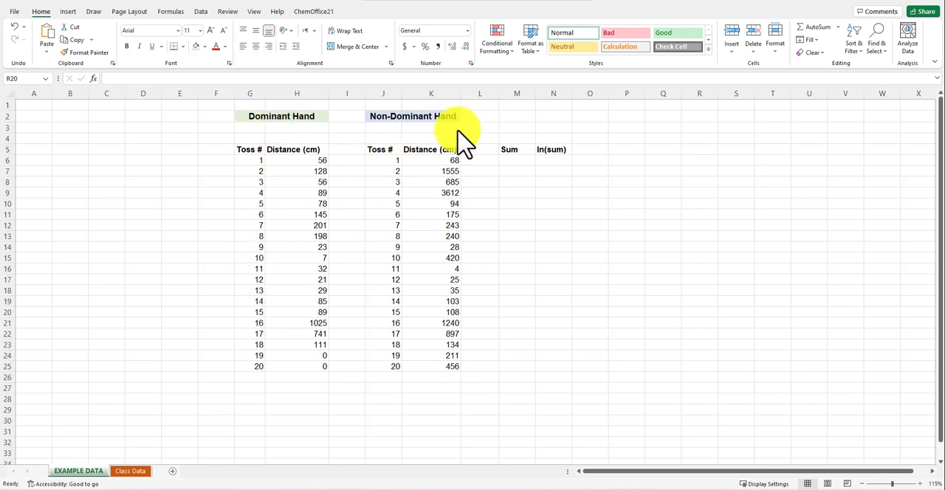
Add the dominant and non-dominant distances for toss 1 with =H6+K6 in M6 and fill the formula down to M25
{"action": "left_click", "coordinate": [517, 160]}
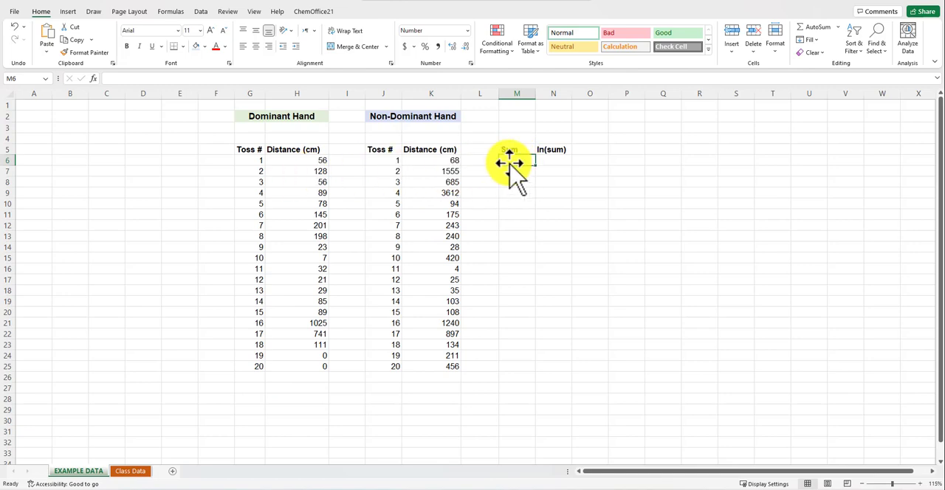
{"action": "left_click", "coordinate": [320, 160]}
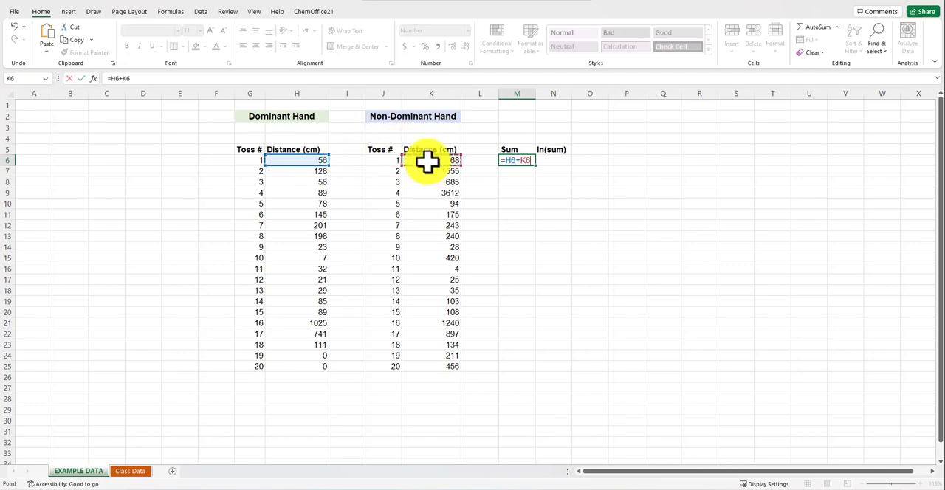
{"action": "key", "text": "Return"}
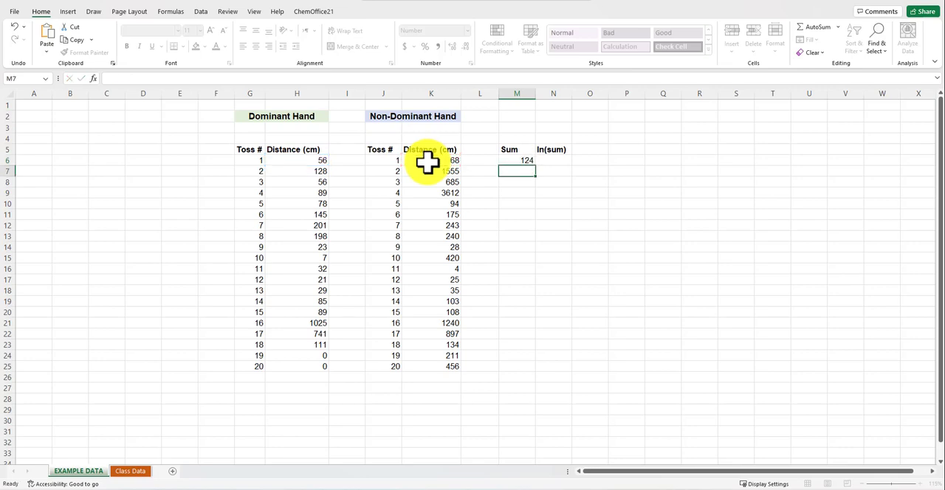
{"action": "left_click", "coordinate": [519, 163]}
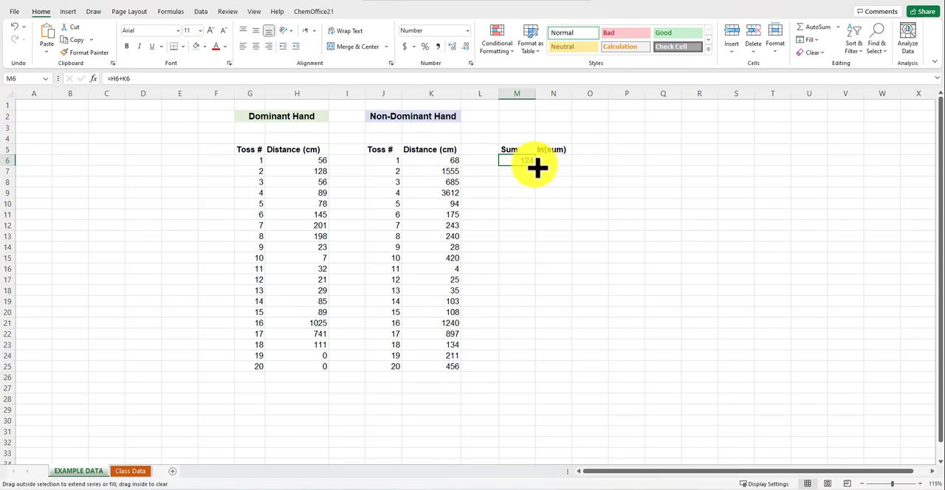
{"action": "left_click_drag", "start_coordinate": [537, 168], "coordinate": [510, 371]}
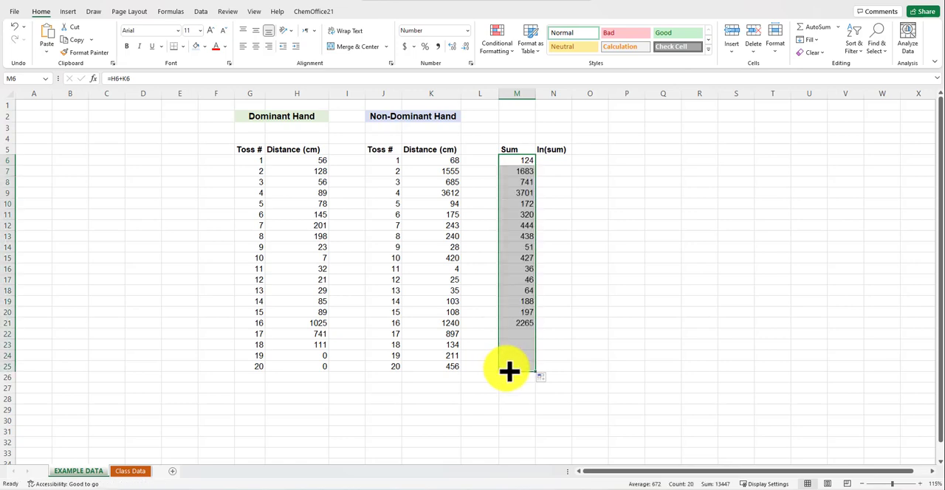
{"action": "left_click", "coordinate": [588, 322]}
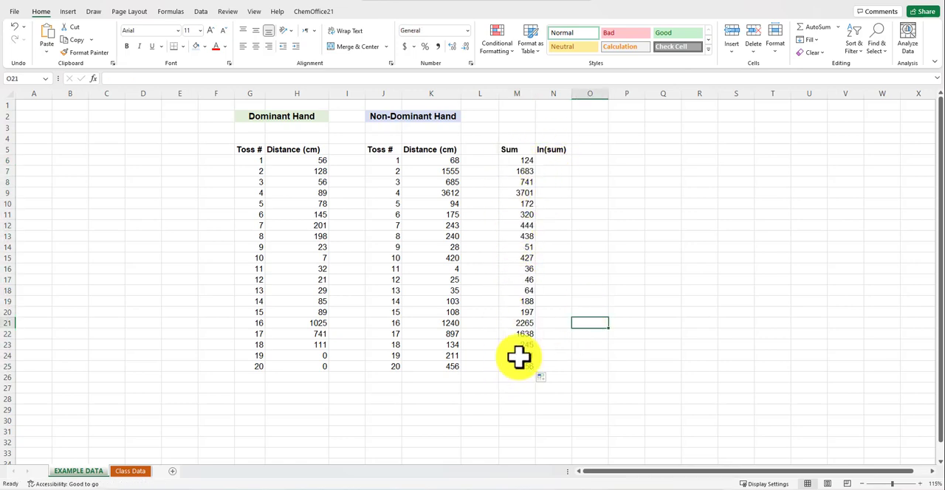
Inspect the cell references of the Sum formulas in M6 and M19 without changing them
{"action": "left_click", "coordinate": [525, 160]}
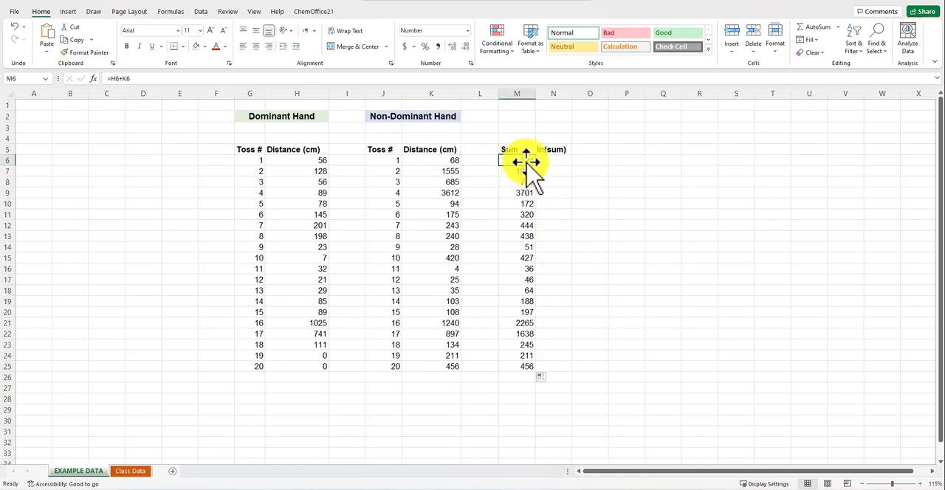
{"action": "left_click", "coordinate": [128, 80]}
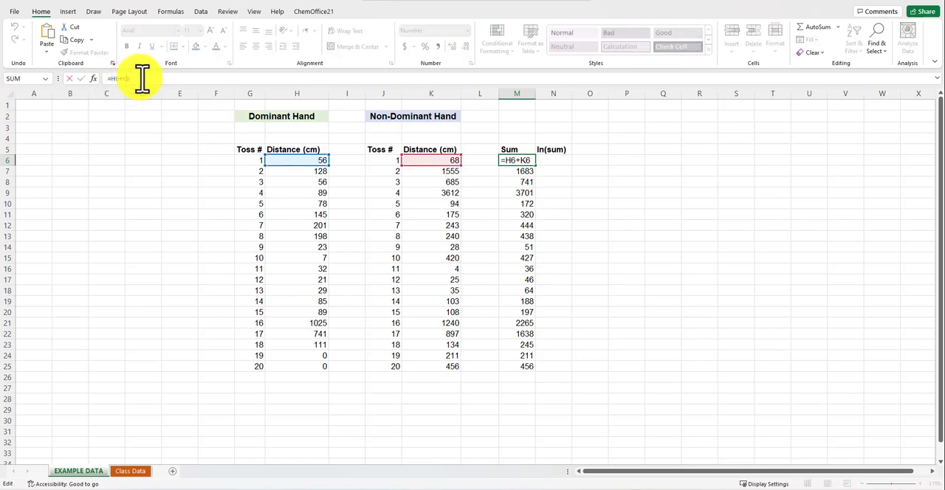
{"action": "key", "text": "Escape"}
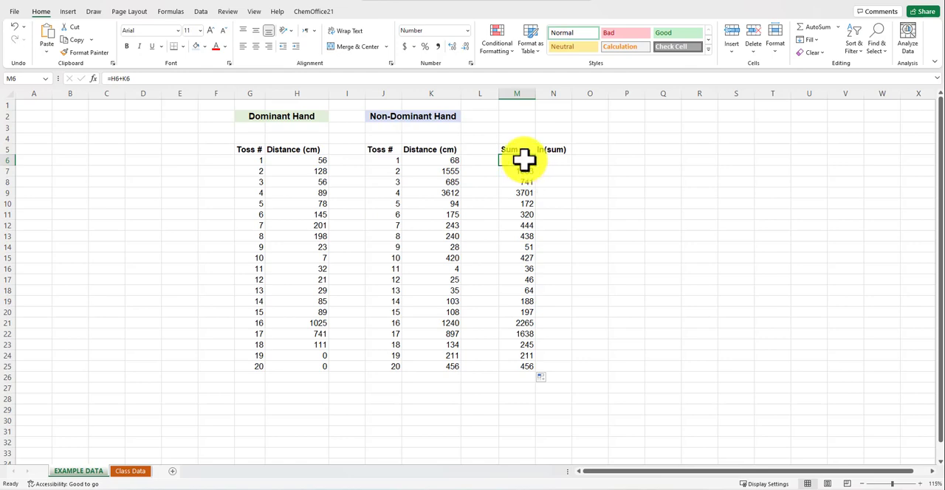
{"action": "double_click", "coordinate": [523, 158]}
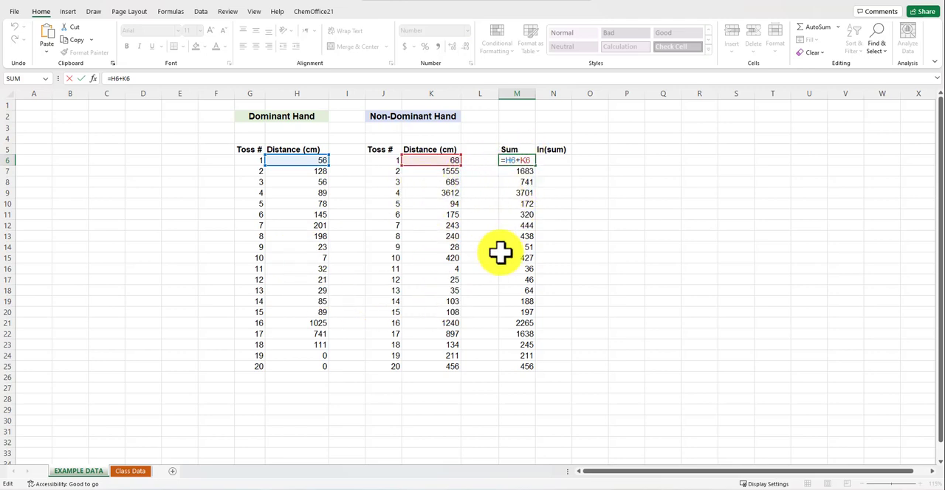
{"action": "key", "text": "ctrl+Return"}
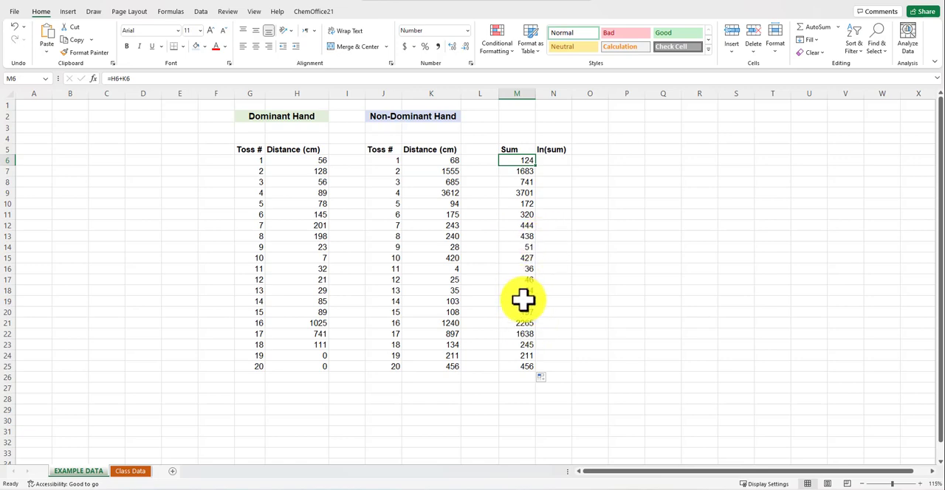
{"action": "double_click", "coordinate": [523, 299]}
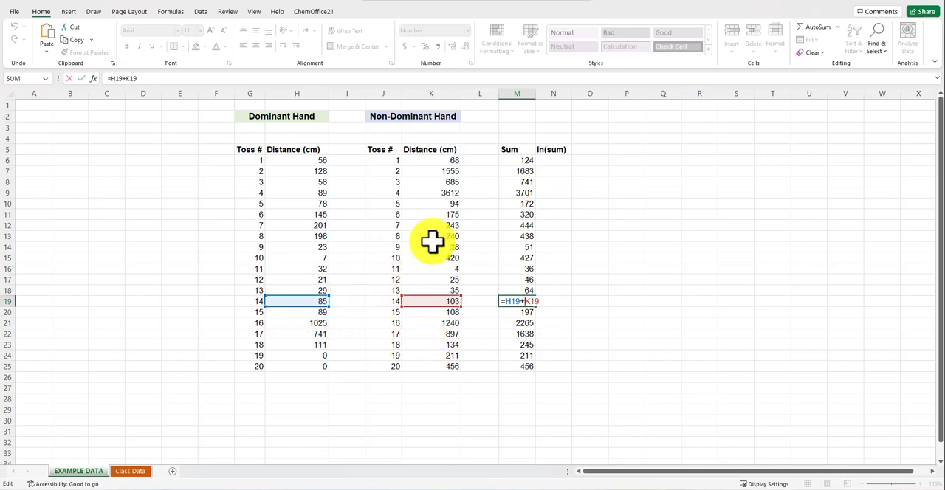
{"action": "key", "text": "Escape"}
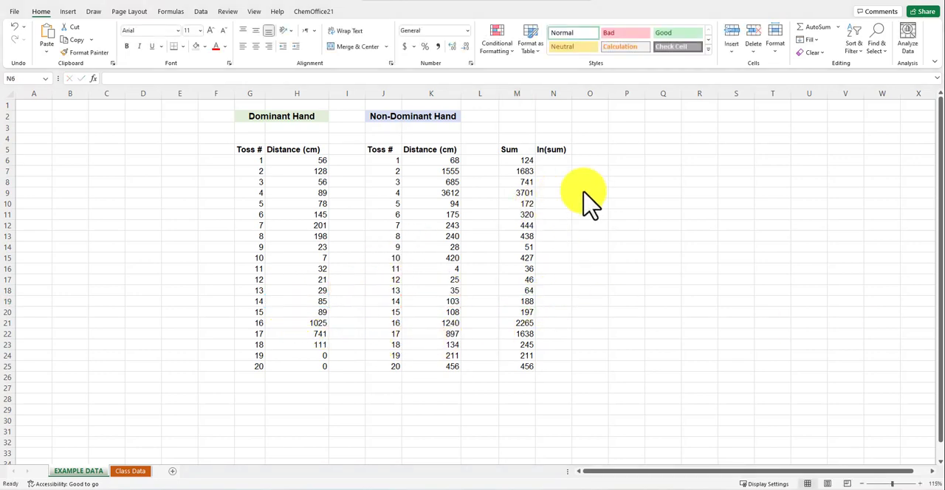
Calculate the natural logarithm of the first sum with =ln(M6) in N6 and fill the formula down to N25
{"action": "left_click", "coordinate": [582, 192]}
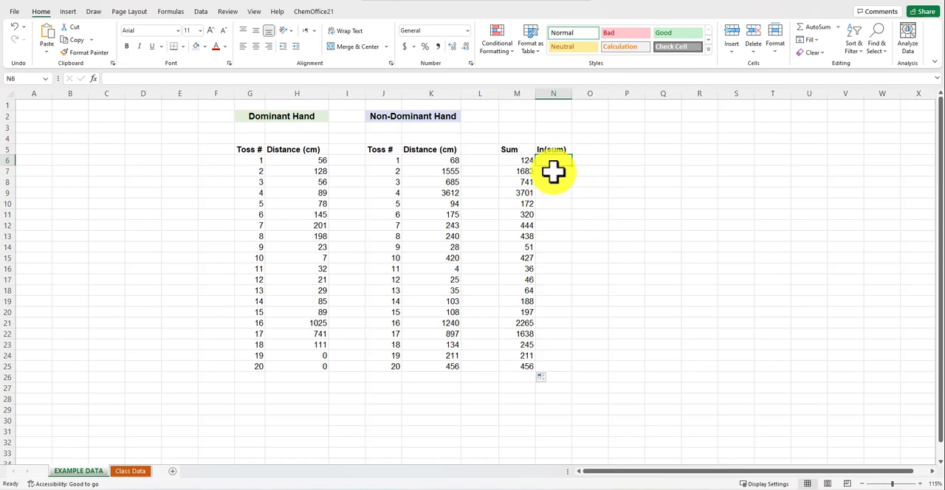
{"action": "type", "text": "="}
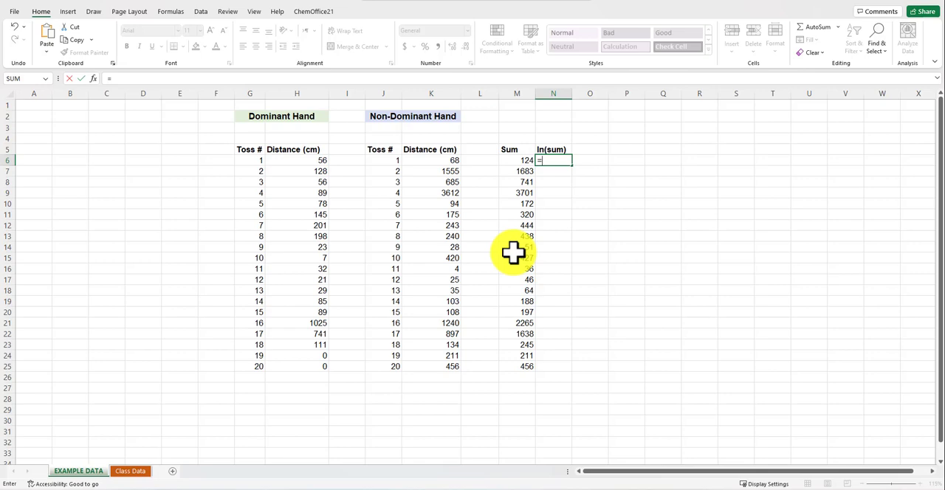
{"action": "type", "text": "ln"}
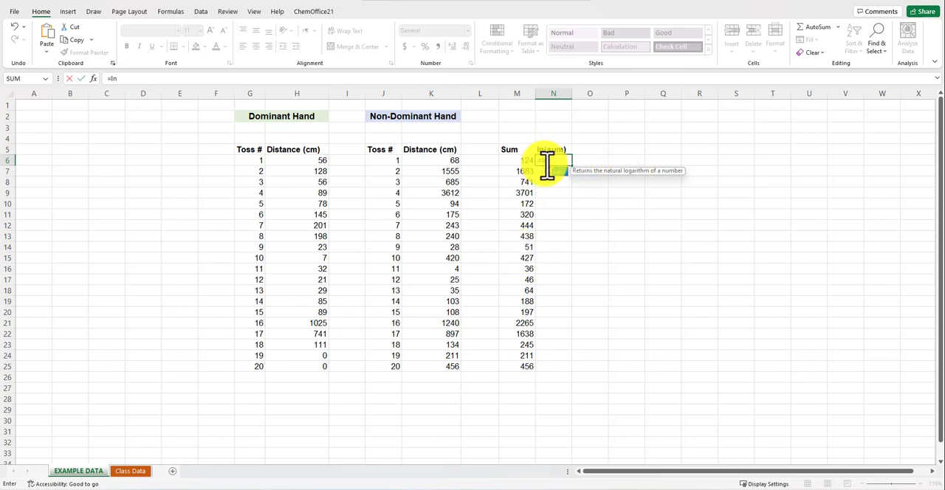
{"action": "type", "text": "("}
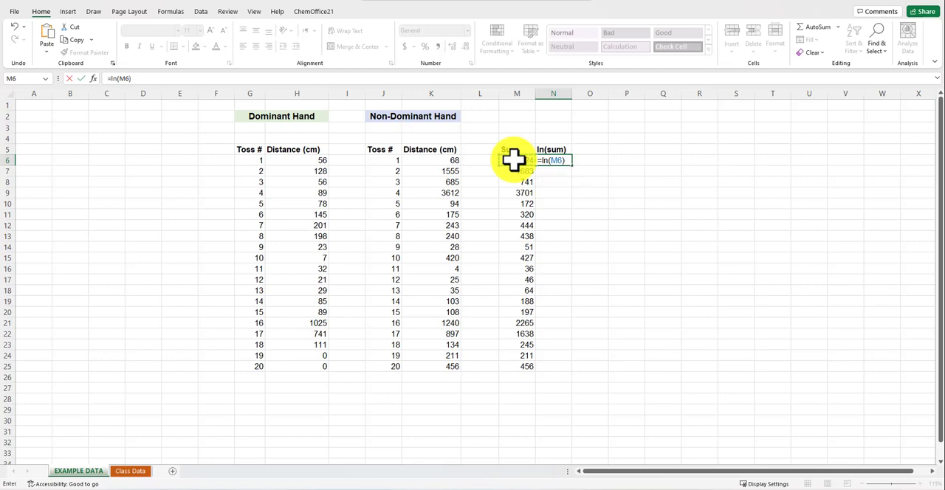
{"action": "key", "text": "Return"}
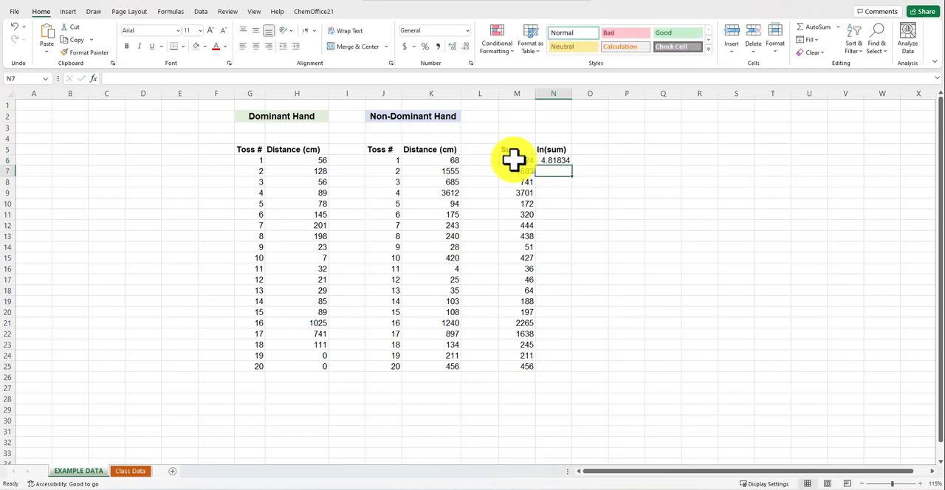
{"action": "left_click", "coordinate": [551, 158]}
{"action": "left_click_drag", "start_coordinate": [575, 169], "coordinate": [550, 373]}
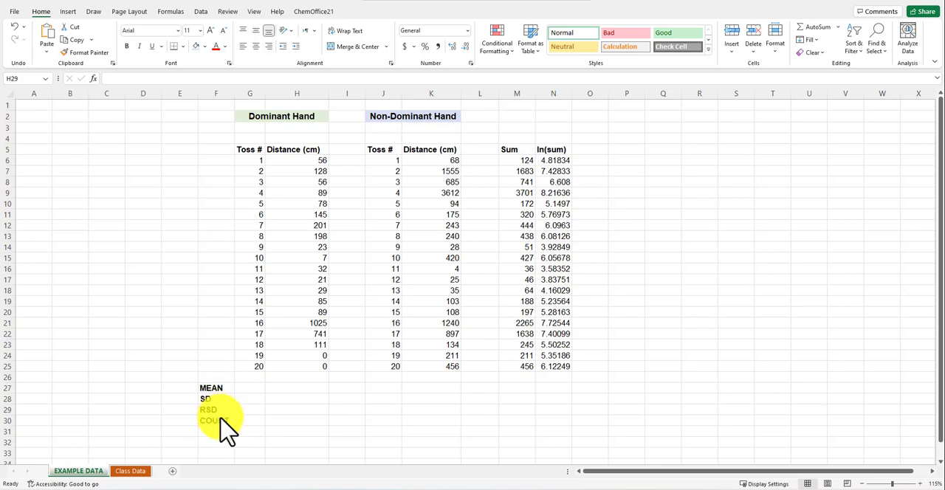
Calculate the dominant-hand mean in H27 with =AVERAGE(H6:H25) and check the range it references
{"action": "left_click", "coordinate": [304, 397]}
{"action": "left_click", "coordinate": [296, 388]}
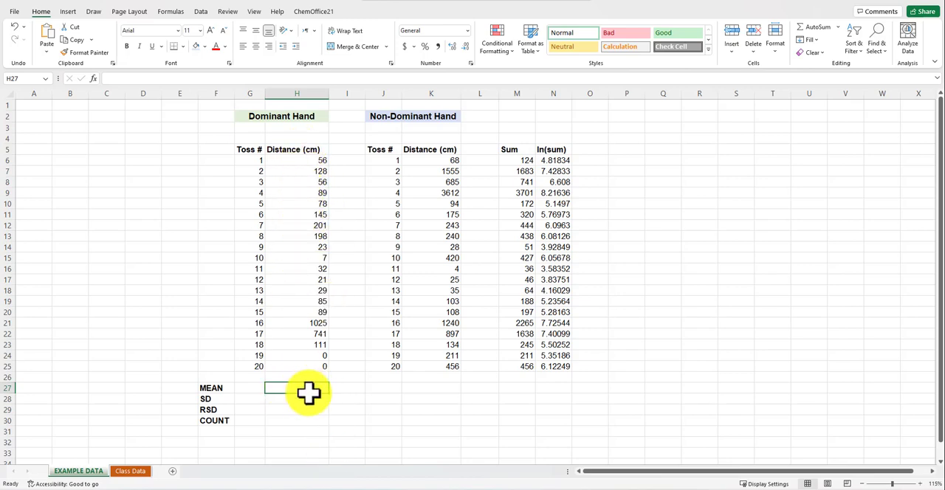
{"action": "type", "text": "=ave"}
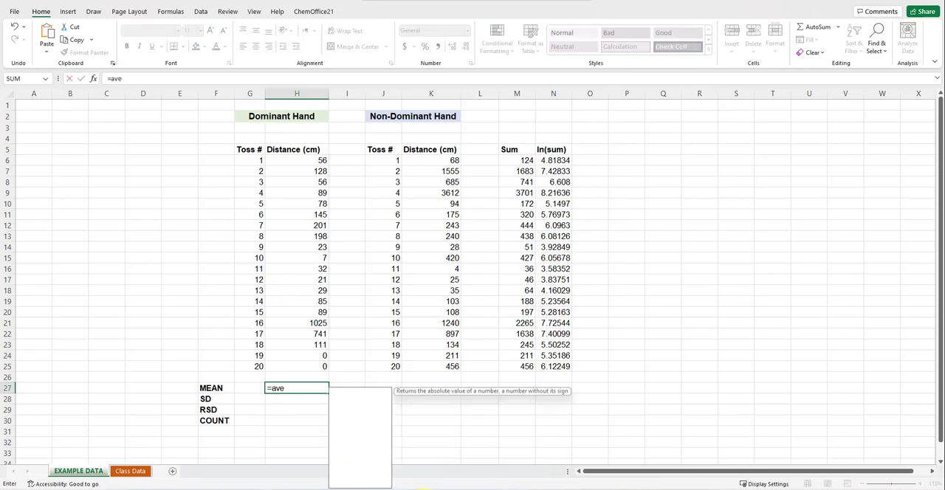
{"action": "type", "text": "rage("}
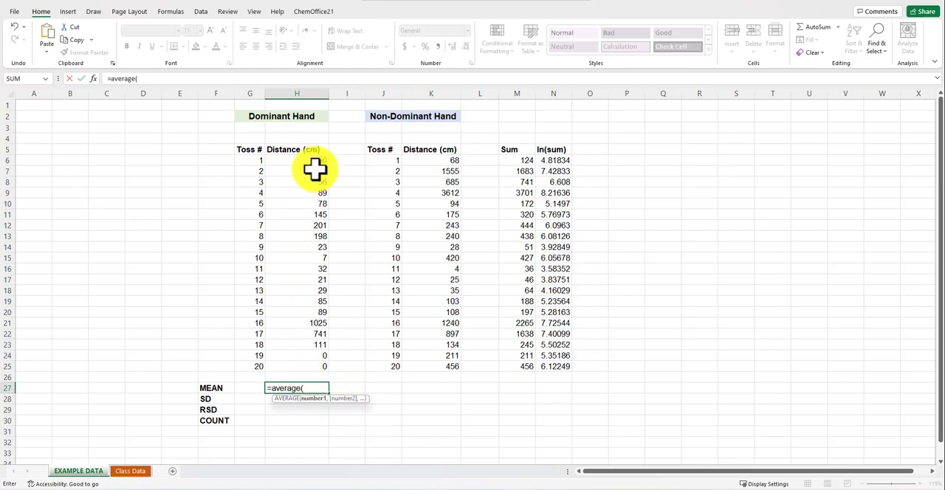
{"action": "left_click_drag", "start_coordinate": [310, 161], "coordinate": [306, 371]}
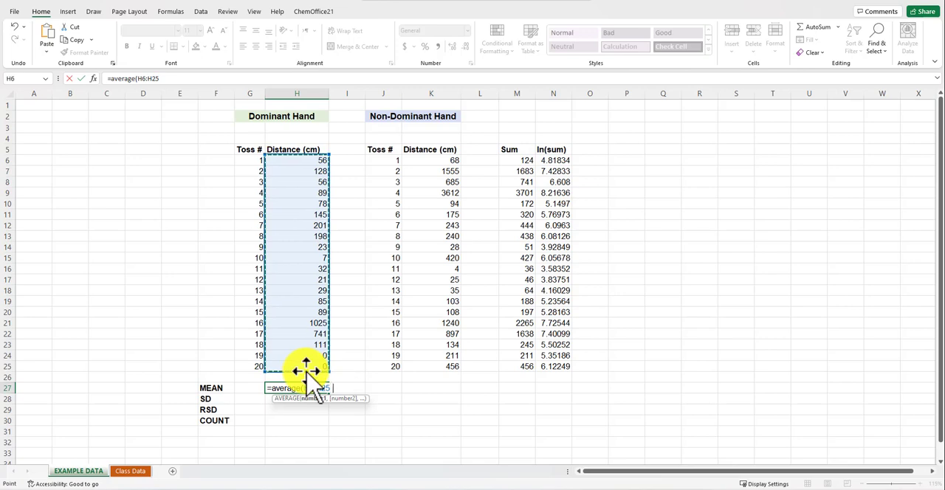
{"action": "key", "text": "Return"}
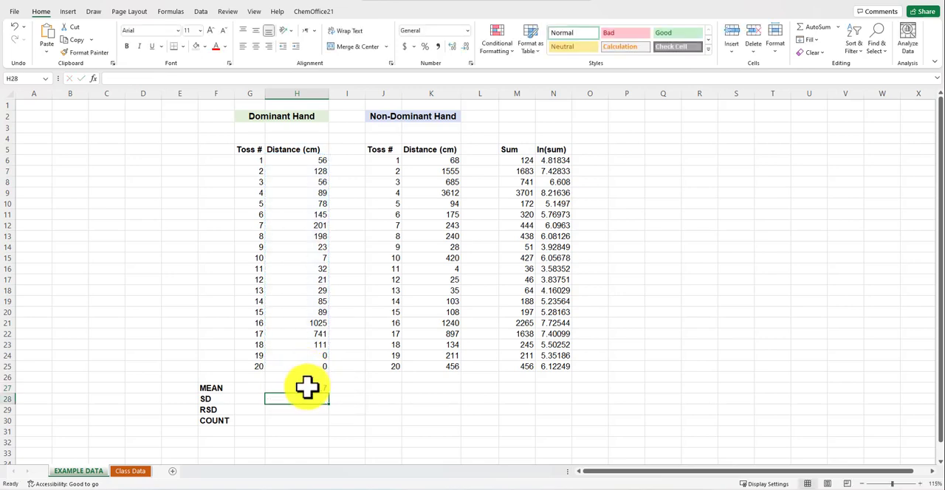
{"action": "left_click", "coordinate": [307, 388]}
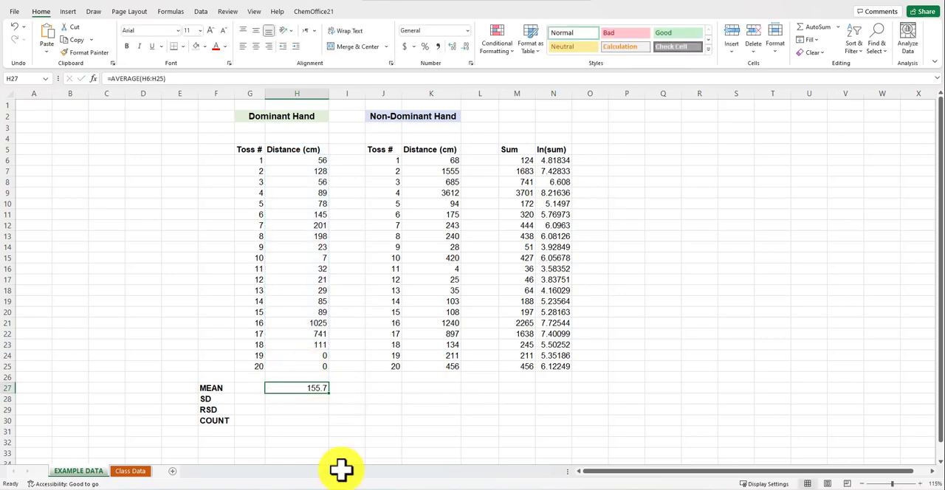
{"action": "double_click", "coordinate": [318, 387]}
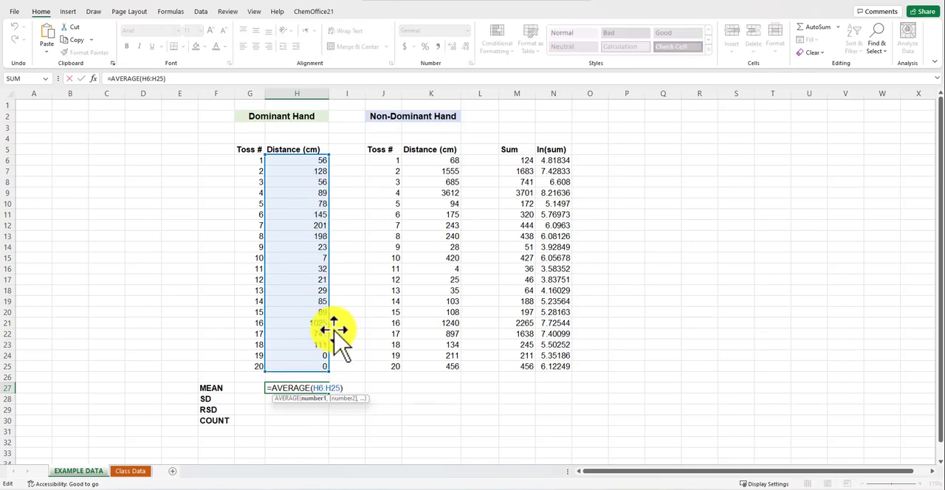
{"action": "key", "text": "Escape"}
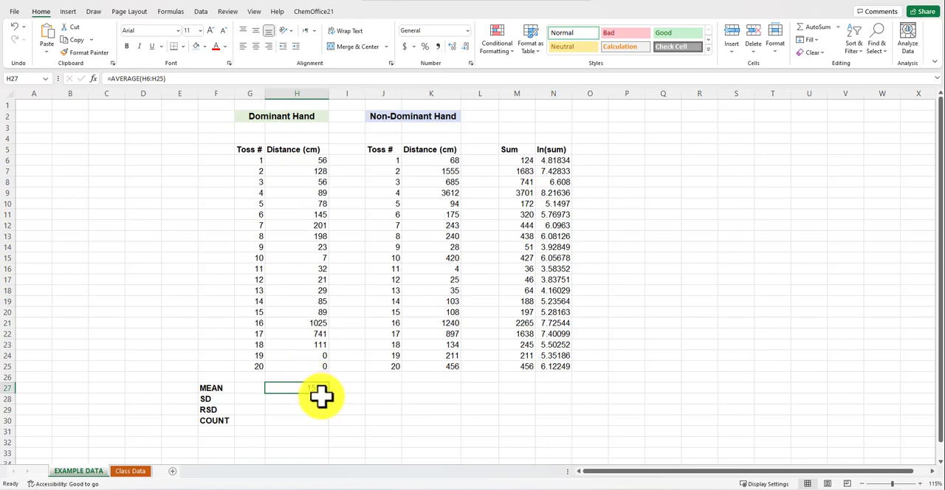
Copy the mean formula from H27 to K27 for the non-dominant hand and check the range it references
{"action": "left_click", "coordinate": [87, 39]}
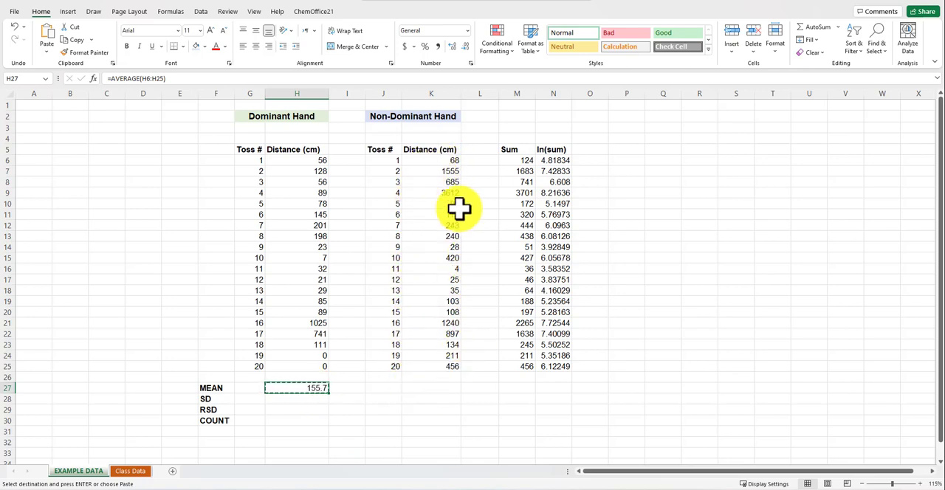
{"action": "left_click", "coordinate": [440, 390]}
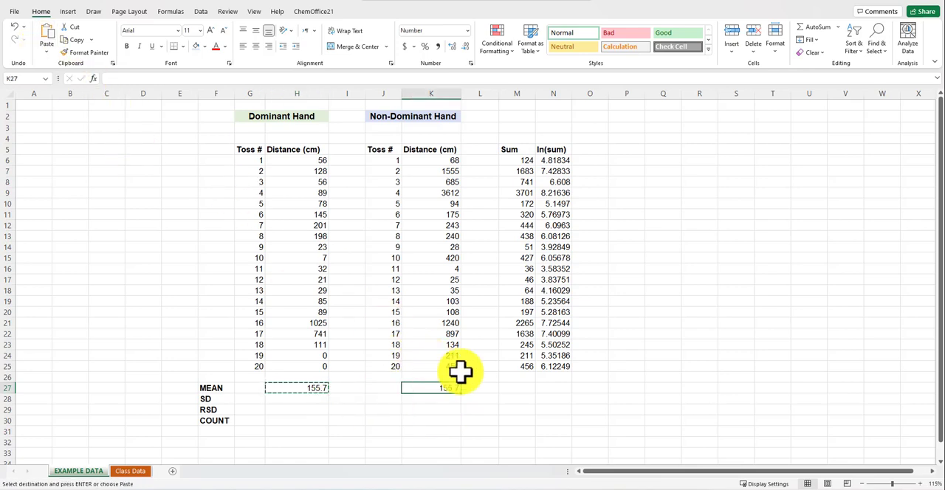
{"action": "key", "text": "ctrl+v"}
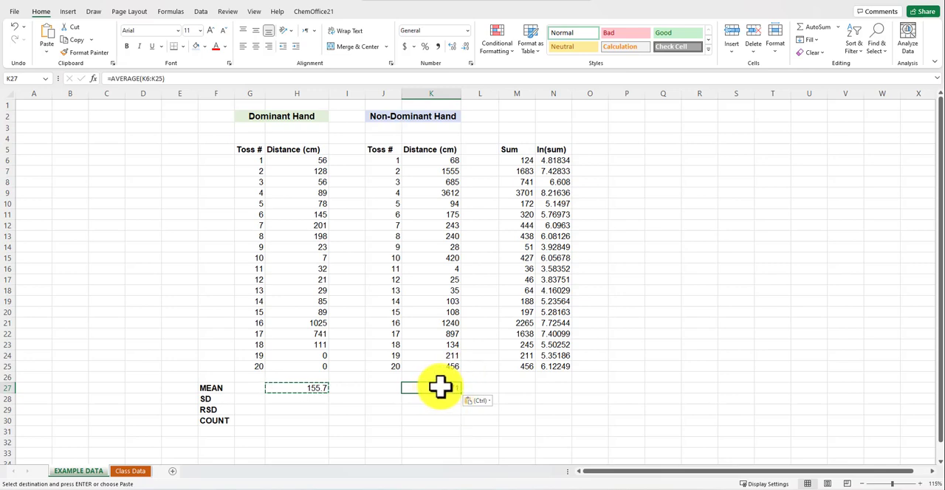
{"action": "key", "text": "Escape"}
{"action": "double_click", "coordinate": [441, 388]}
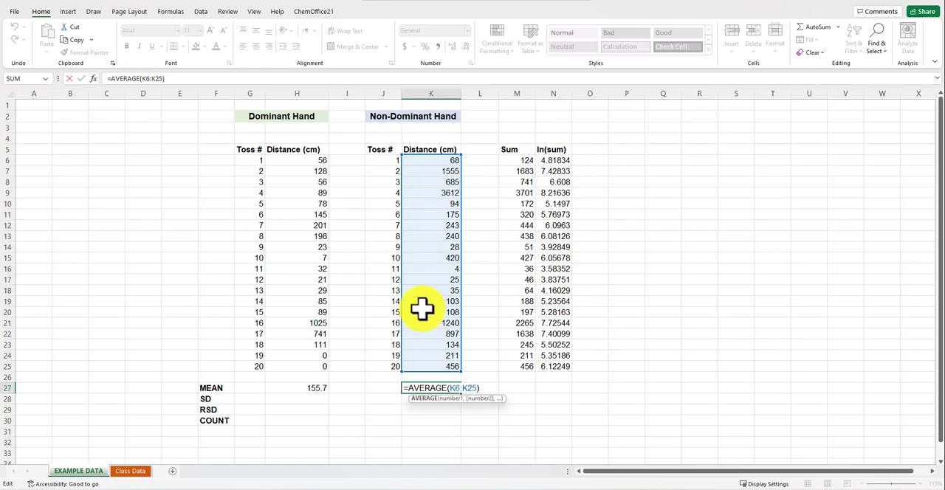
{"action": "key", "text": "Escape"}
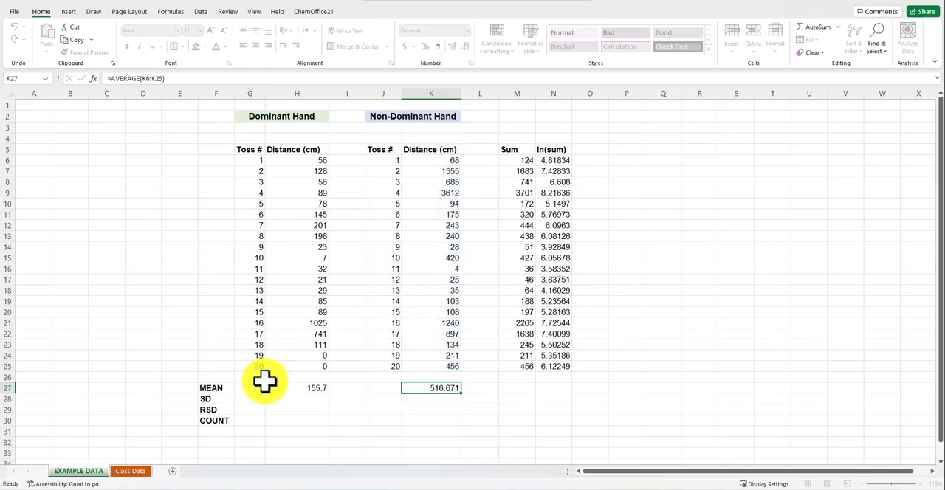
Calculate the dominant-hand standard deviation in H28 with =STDEV(H6:H25)
{"action": "left_click", "coordinate": [298, 400]}
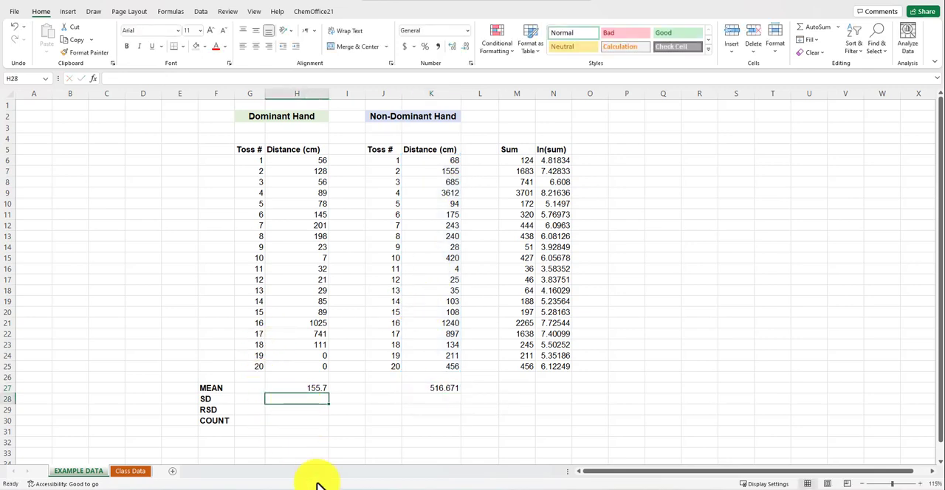
{"action": "type", "text": "=std"}
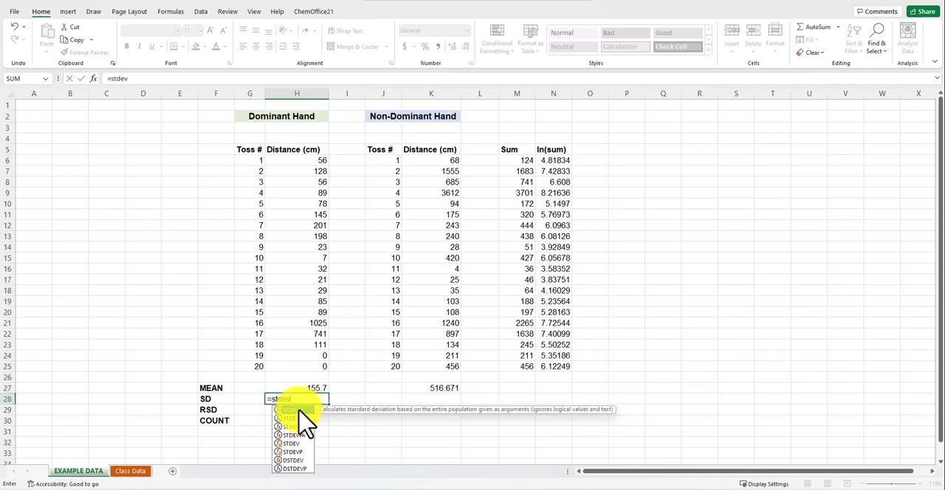
{"action": "type", "text": "ev("}
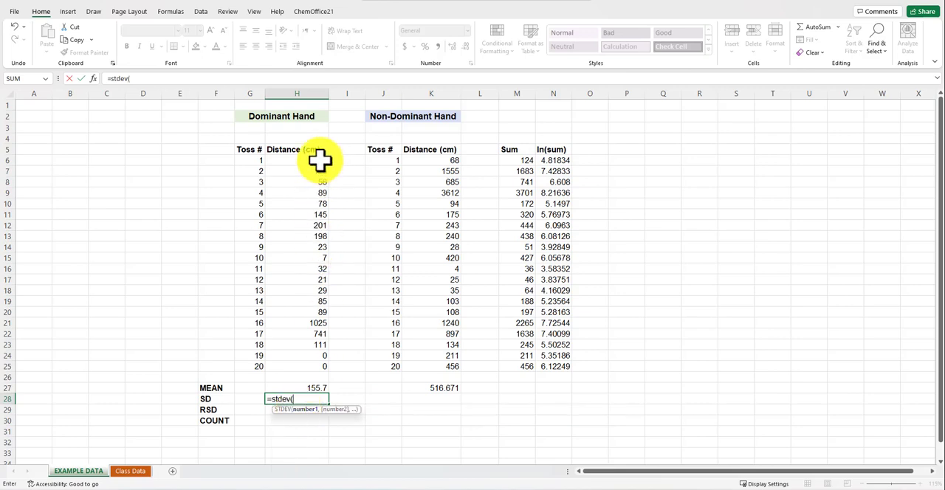
{"action": "left_click_drag", "start_coordinate": [318, 158], "coordinate": [314, 363]}
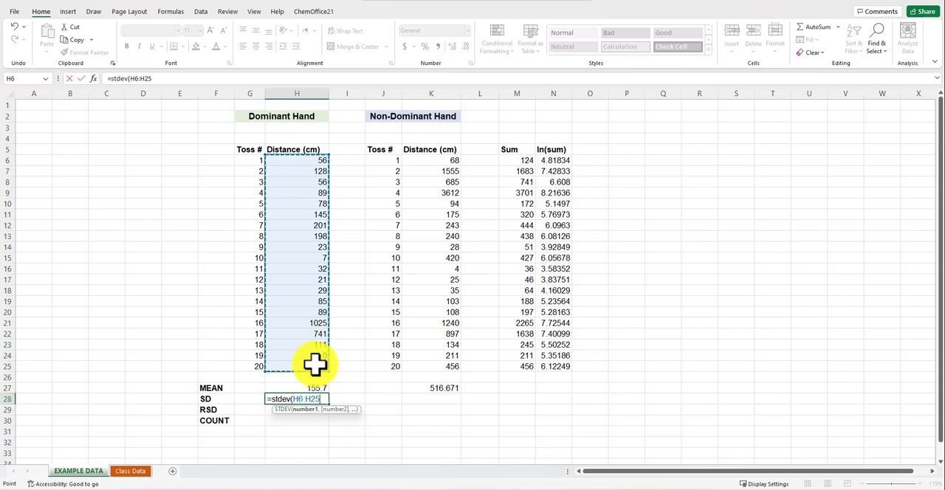
{"action": "type", "text": ")"}
{"action": "key", "text": "Return"}
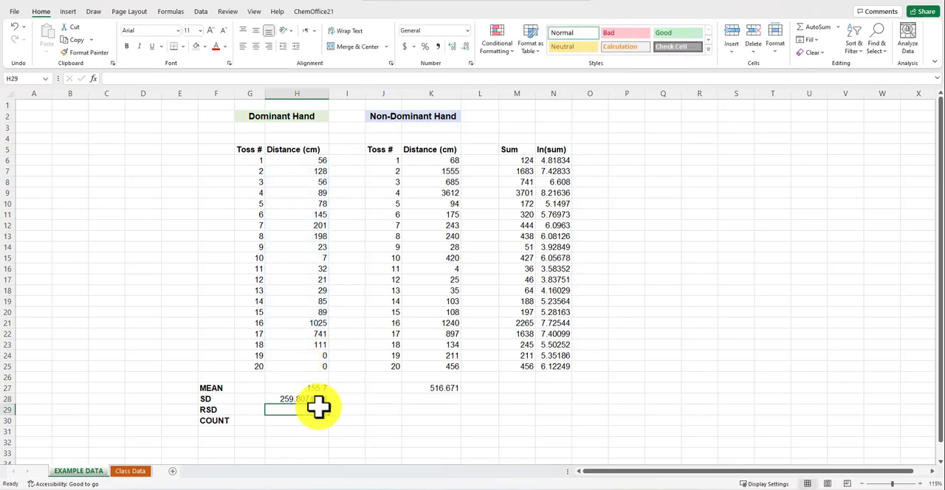
{"action": "left_click", "coordinate": [313, 401]}
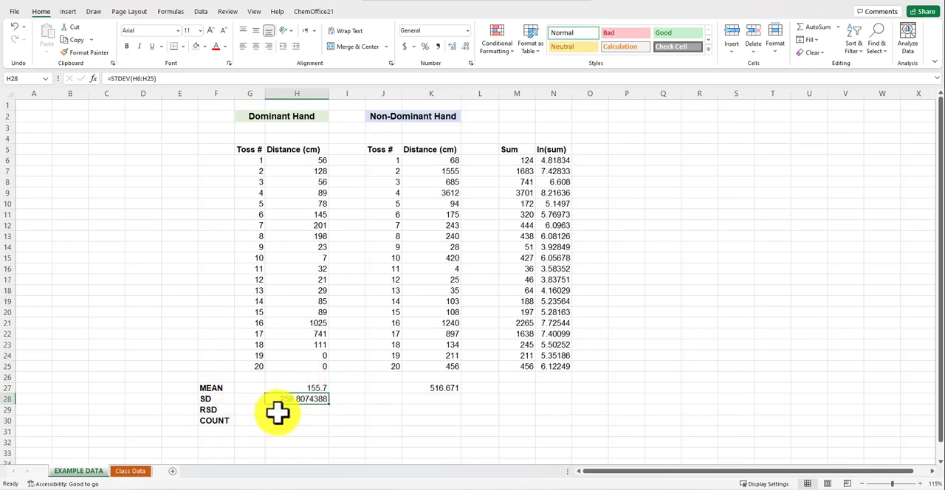
Change the RSD label in F29 to RSD% and calculate the dominant-hand value in H29 with =H28/H27
{"action": "left_click", "coordinate": [218, 411]}
{"action": "double_click", "coordinate": [222, 411]}
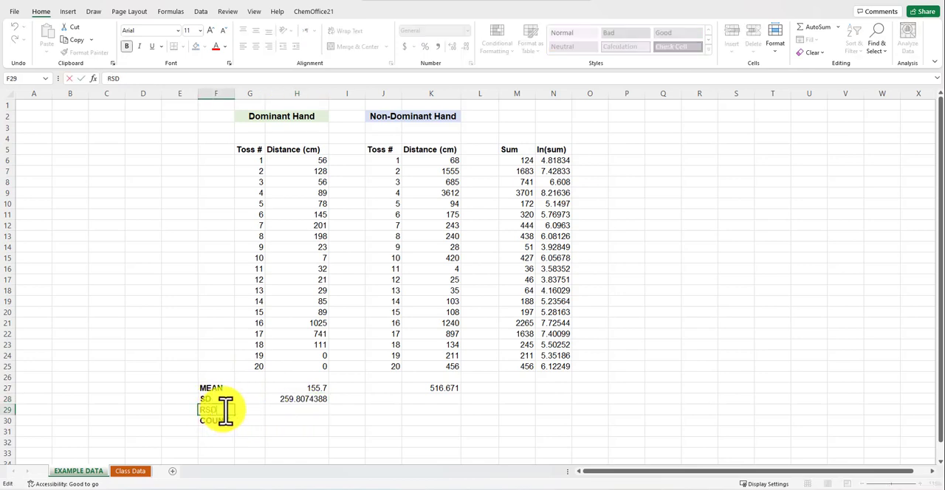
{"action": "type", "text": "%"}
{"action": "left_click", "coordinate": [292, 410]}
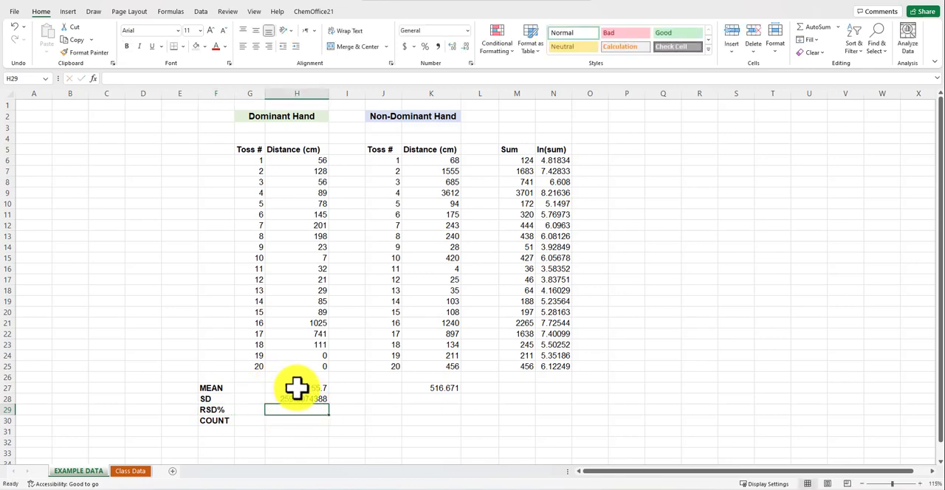
{"action": "type", "text": "="}
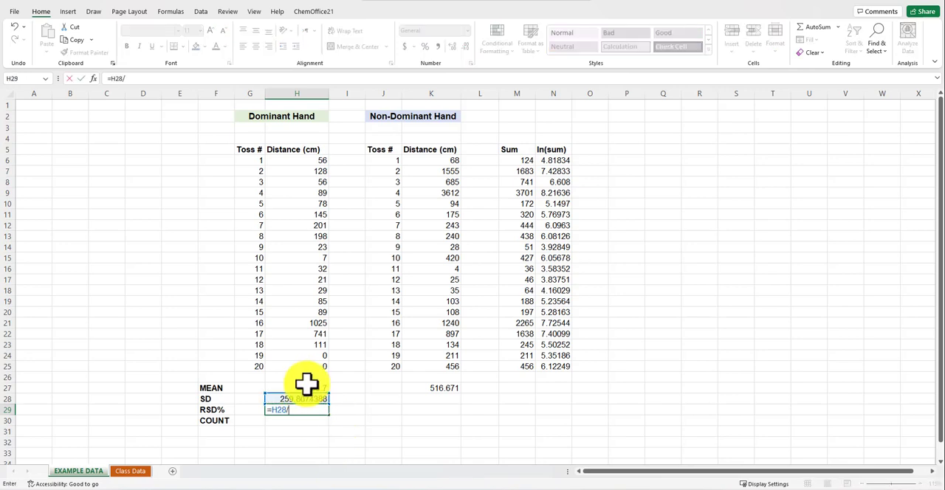
{"action": "key", "text": "Return"}
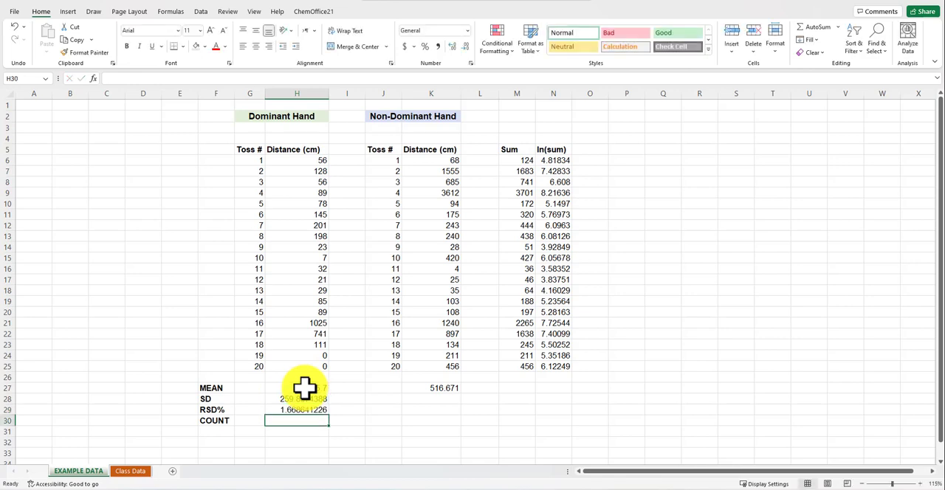
Check the cells referenced by the RSD formula in H29 and format the cell as a percentage
{"action": "left_click", "coordinate": [291, 410]}
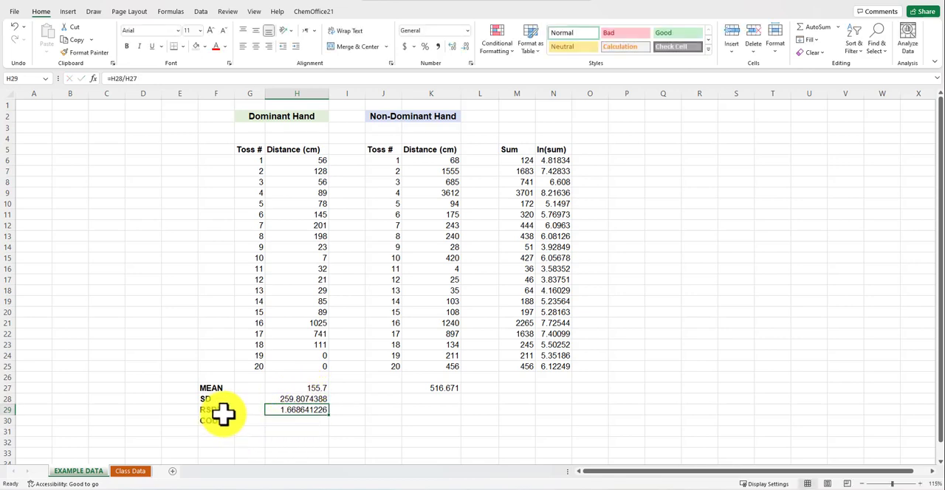
{"action": "double_click", "coordinate": [285, 409]}
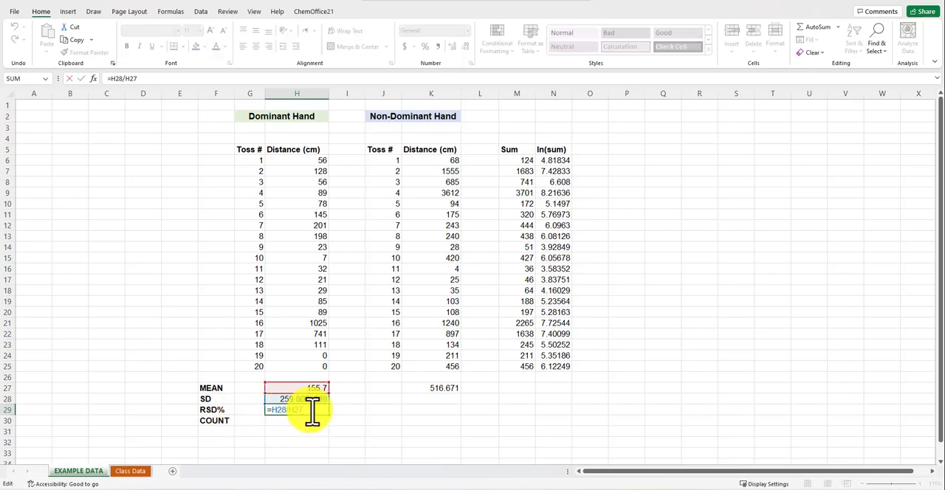
{"action": "key", "text": "Escape"}
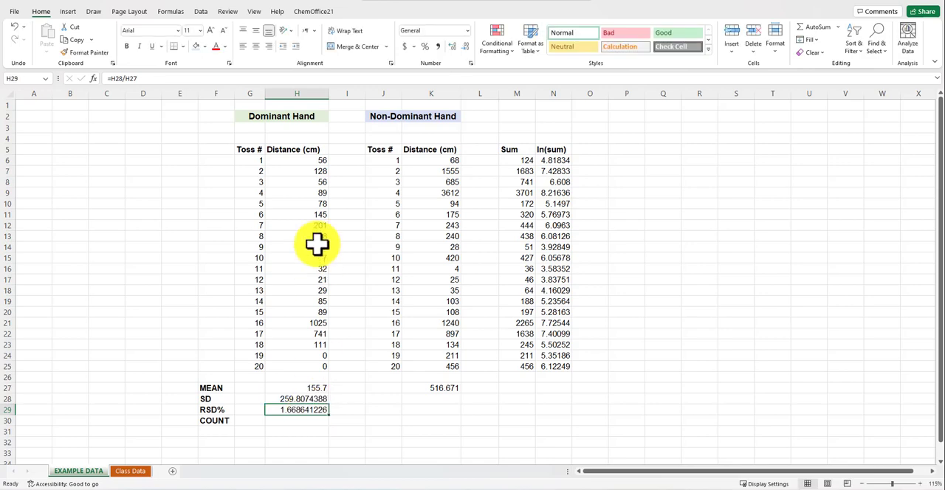
{"action": "left_click", "coordinate": [424, 47]}
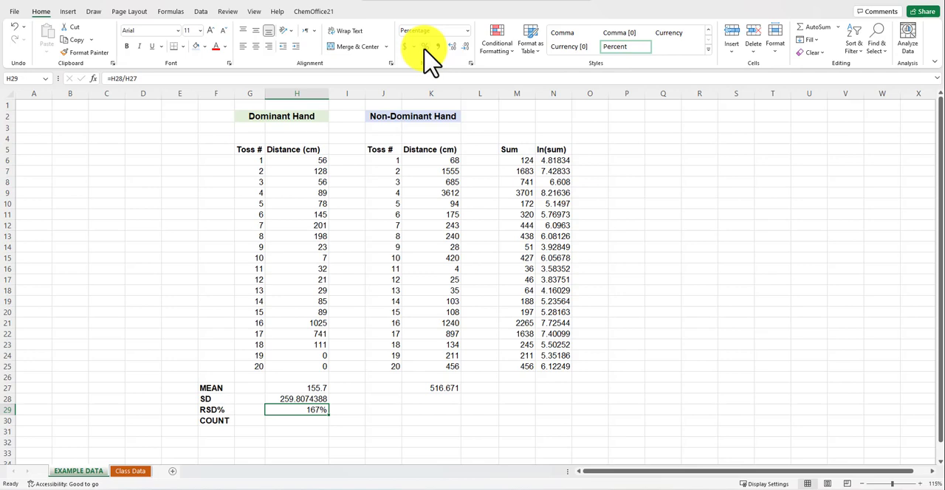
Count the dominant-hand distances in H30 with =COUNT(H6:H25)
{"action": "left_click", "coordinate": [309, 421]}
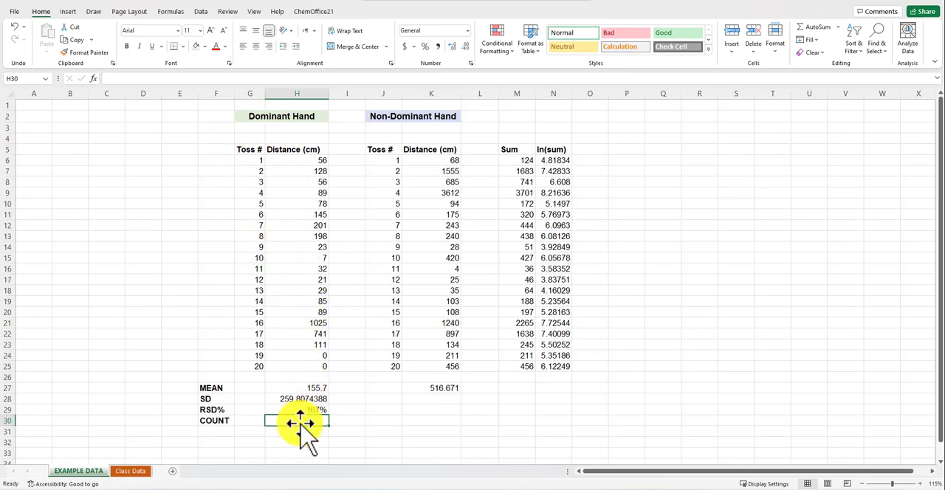
{"action": "type", "text": "count("}
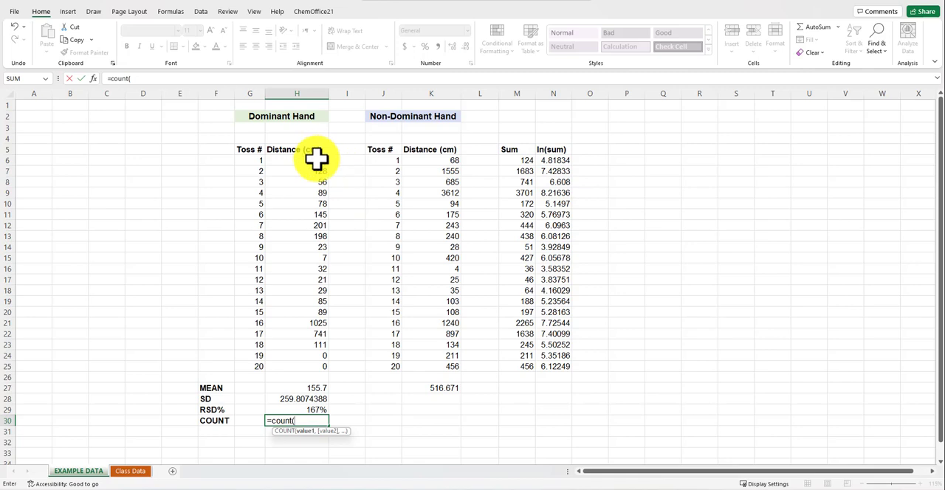
{"action": "left_click_drag", "start_coordinate": [317, 159], "coordinate": [299, 369]}
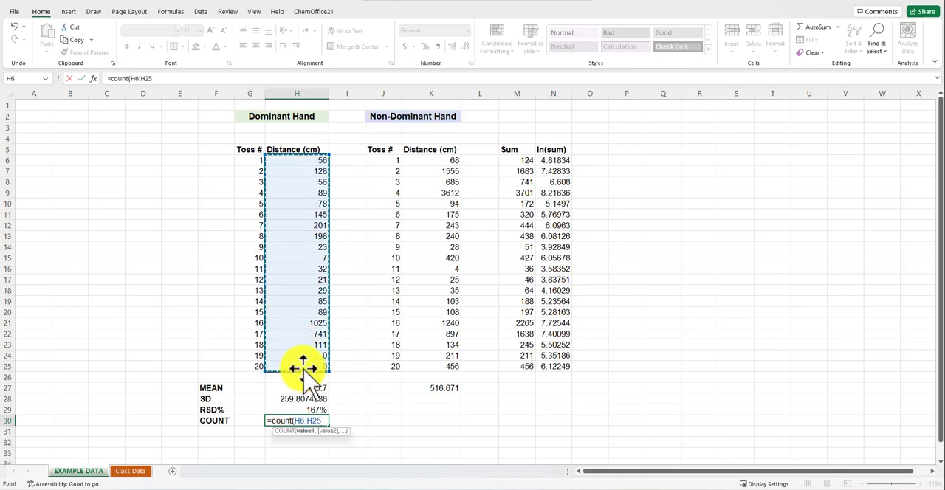
{"action": "key", "text": "Return"}
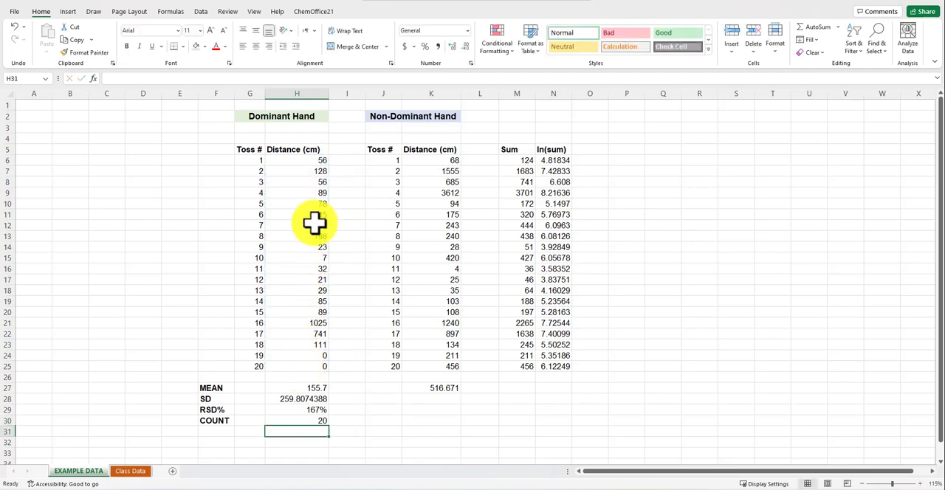
Add the label MAX in F31 below COUNT
{"action": "left_click", "coordinate": [222, 433]}
{"action": "type", "text": "MAX"}
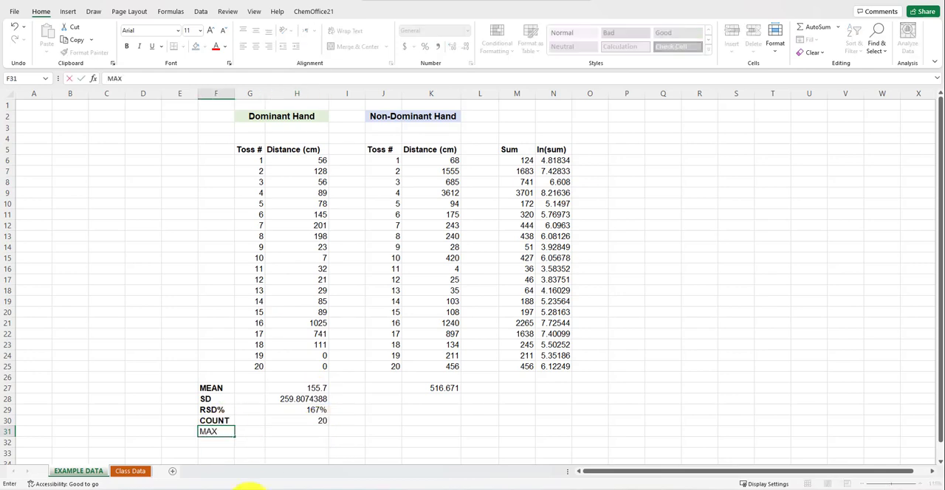
{"action": "key", "text": "Return"}
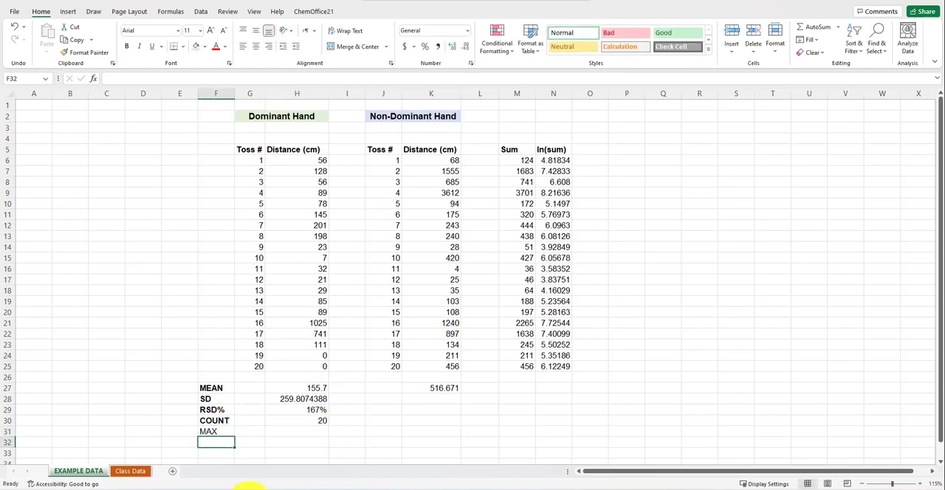
Calculate the maximum dominant-hand distance in H31 with the MAX function and make the MAX label in F31 bold
{"action": "left_click", "coordinate": [310, 432]}
{"action": "type", "text": "=m"}
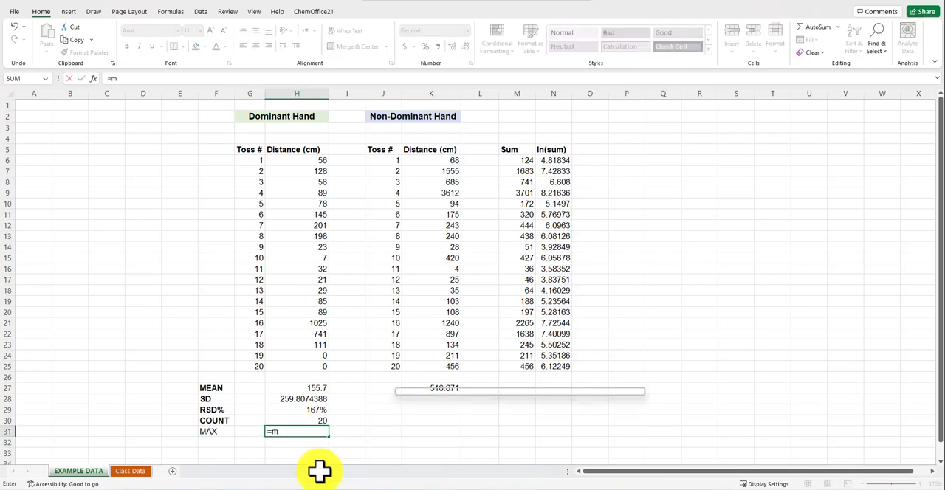
{"action": "type", "text": "ax("}
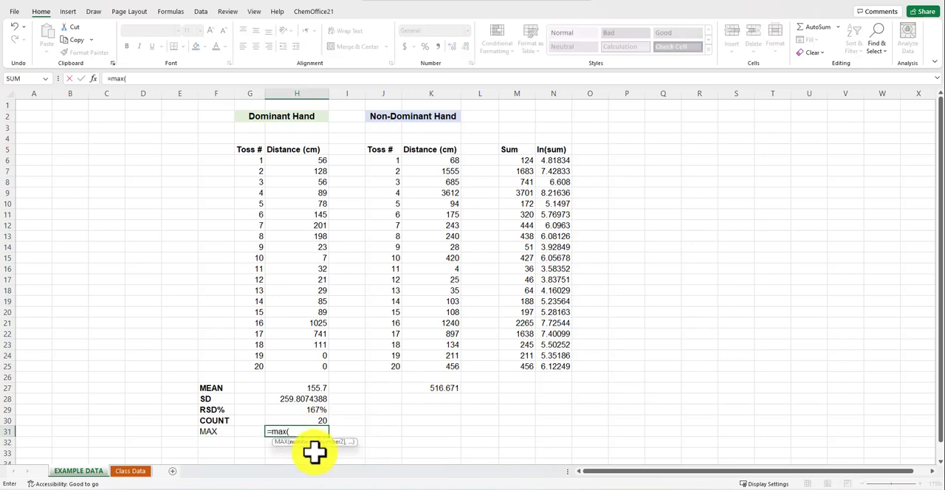
{"action": "left_click_drag", "start_coordinate": [311, 160], "coordinate": [282, 369]}
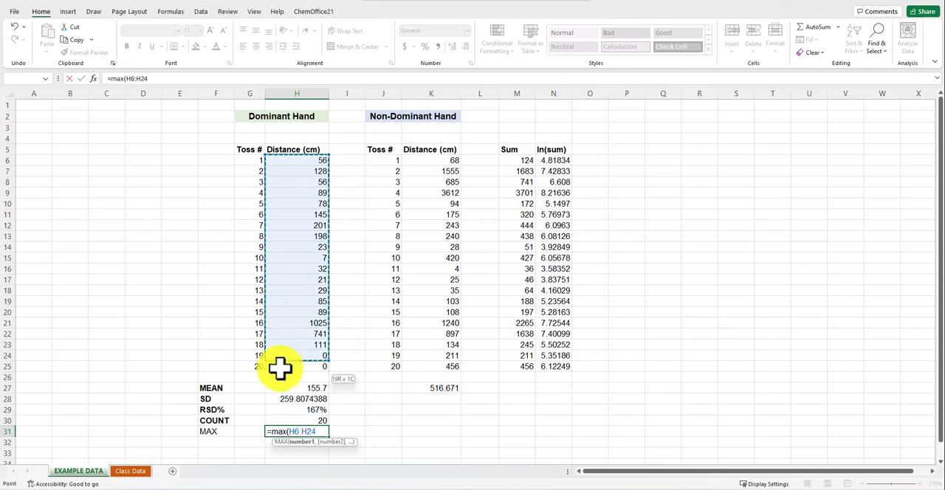
{"action": "type", "text": ")"}
{"action": "key", "text": "Return"}
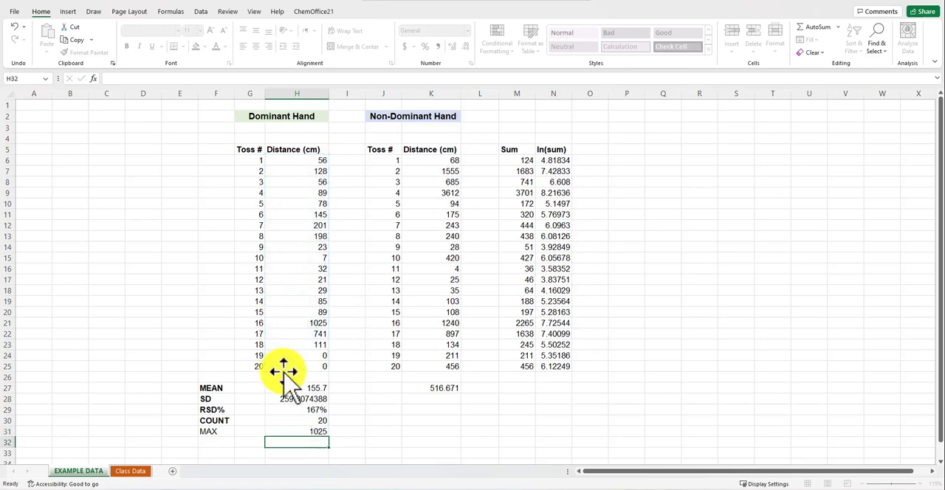
{"action": "left_click", "coordinate": [214, 433]}
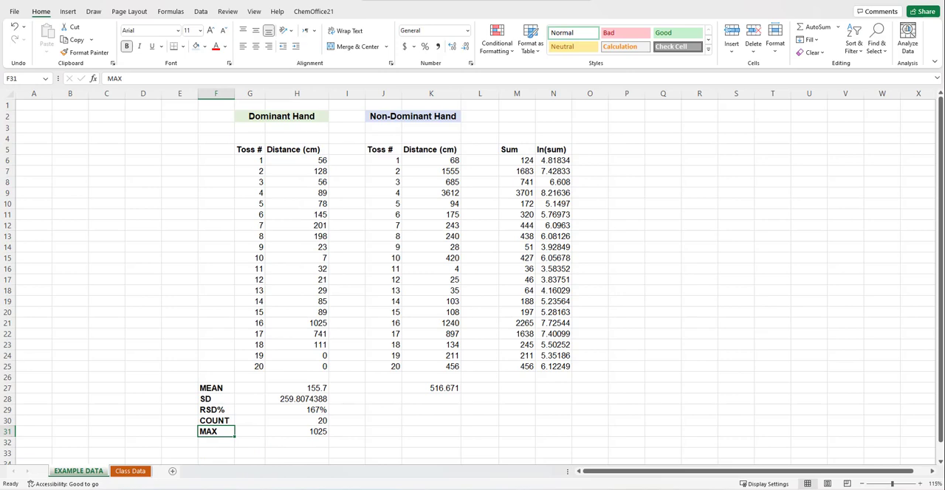
Copy the SD, RSD%, COUNT and MAX formulas from H28:H31 to K28:K31 for the non-dominant hand
{"action": "left_click", "coordinate": [304, 387]}
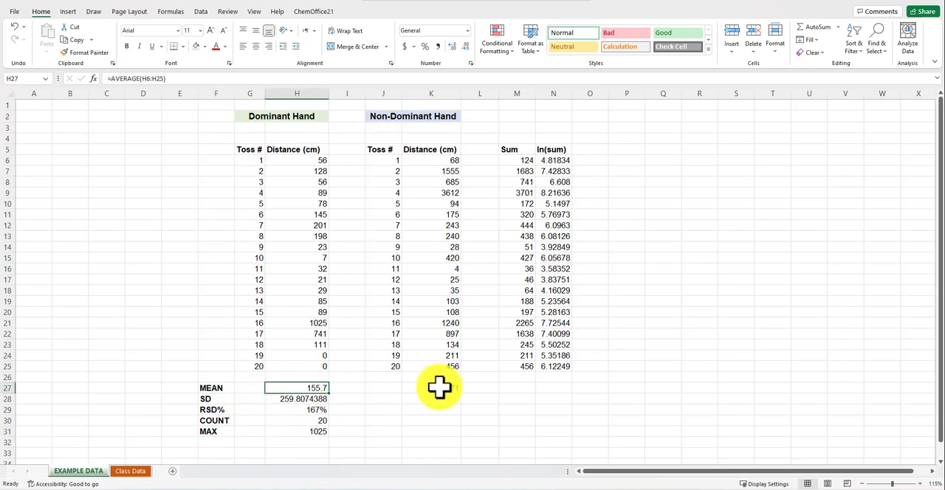
{"action": "left_click_drag", "start_coordinate": [300, 399], "coordinate": [295, 432]}
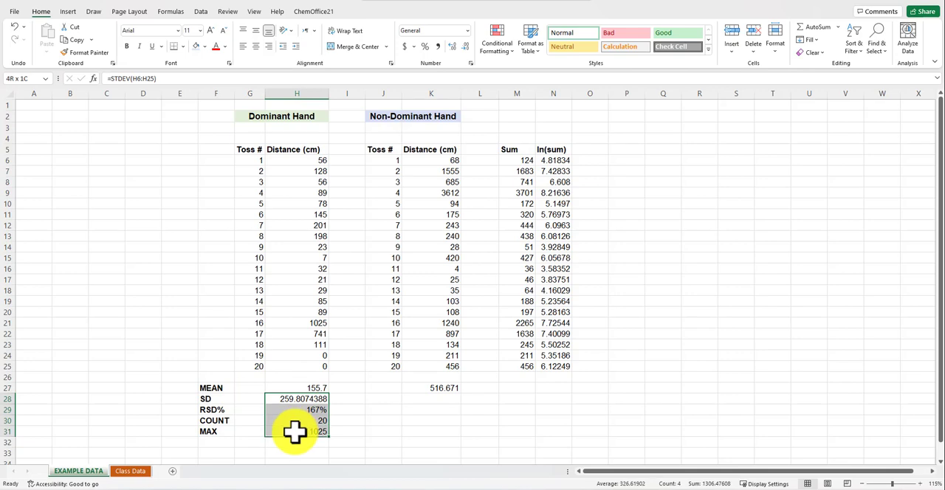
{"action": "key", "text": "ctrl+c"}
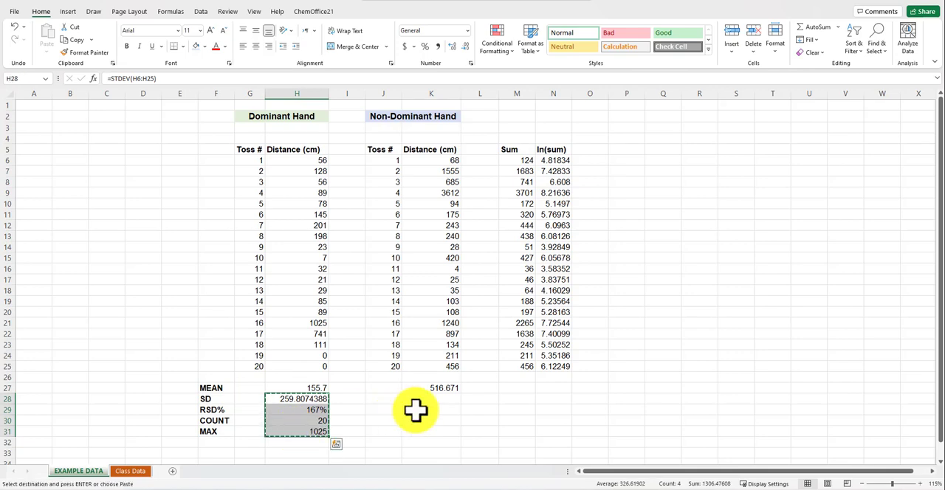
{"action": "left_click", "coordinate": [446, 399]}
{"action": "key", "text": "ctrl+v"}
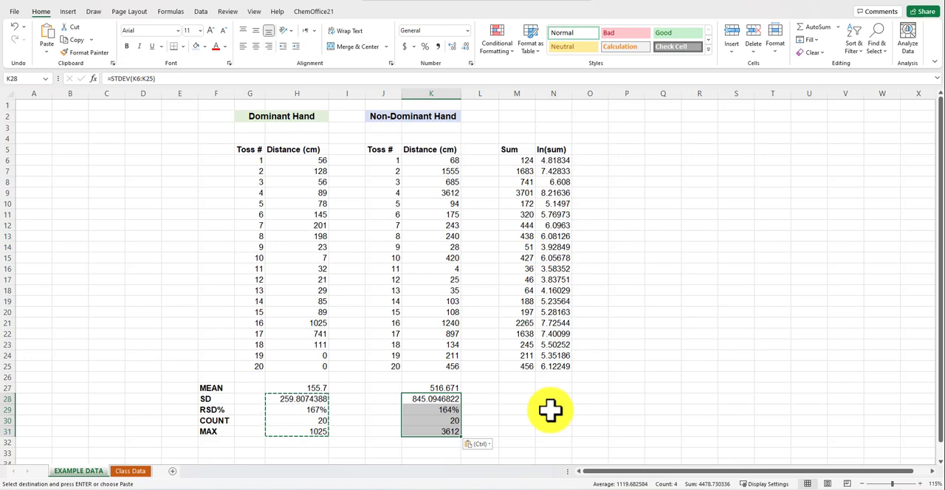
Inspect the cell references of the copied RSD% formula in K29 and the SD formula in K28
{"action": "left_click", "coordinate": [444, 411]}
{"action": "key", "text": "Escape"}
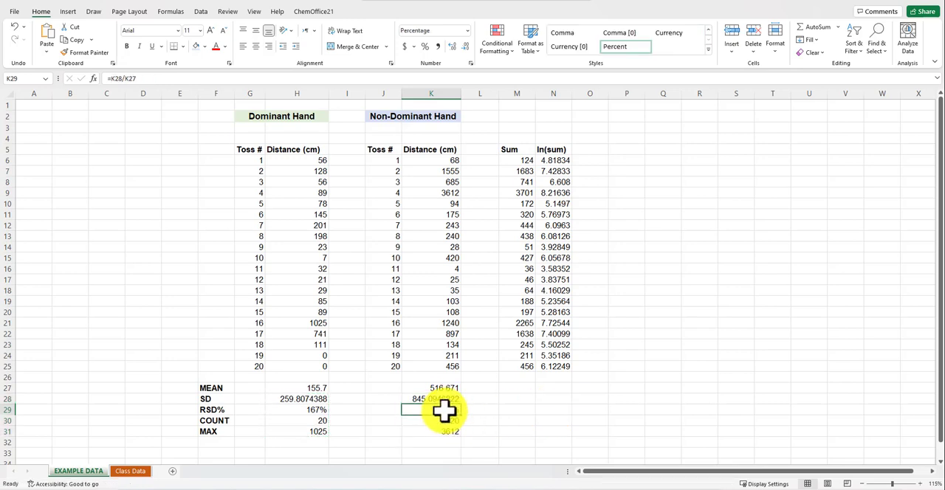
{"action": "double_click", "coordinate": [444, 411]}
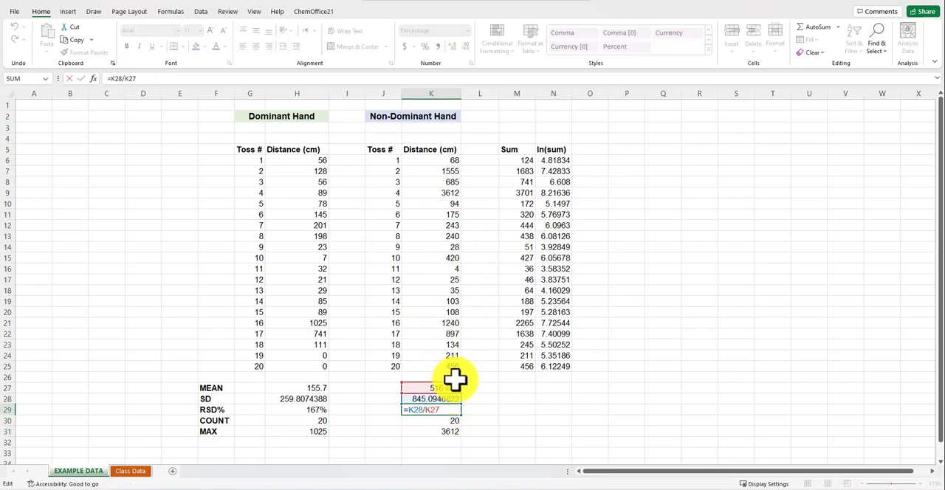
{"action": "key", "text": "Escape"}
{"action": "double_click", "coordinate": [451, 399]}
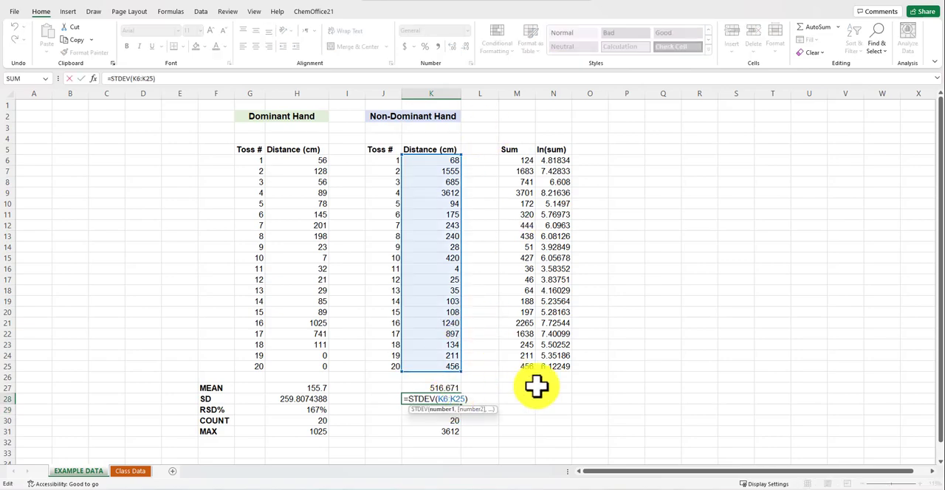